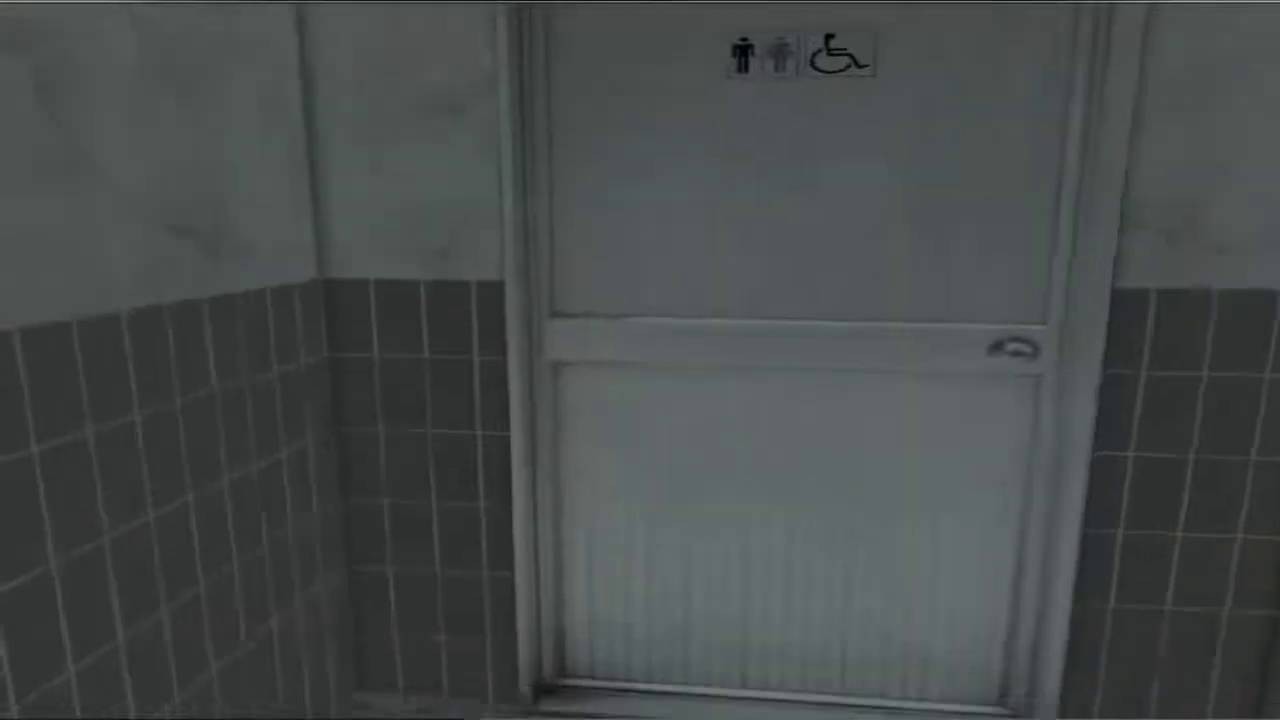
{"action": "left_click_drag", "start_coordinate": [640, 360], "coordinate": [700, 300]}
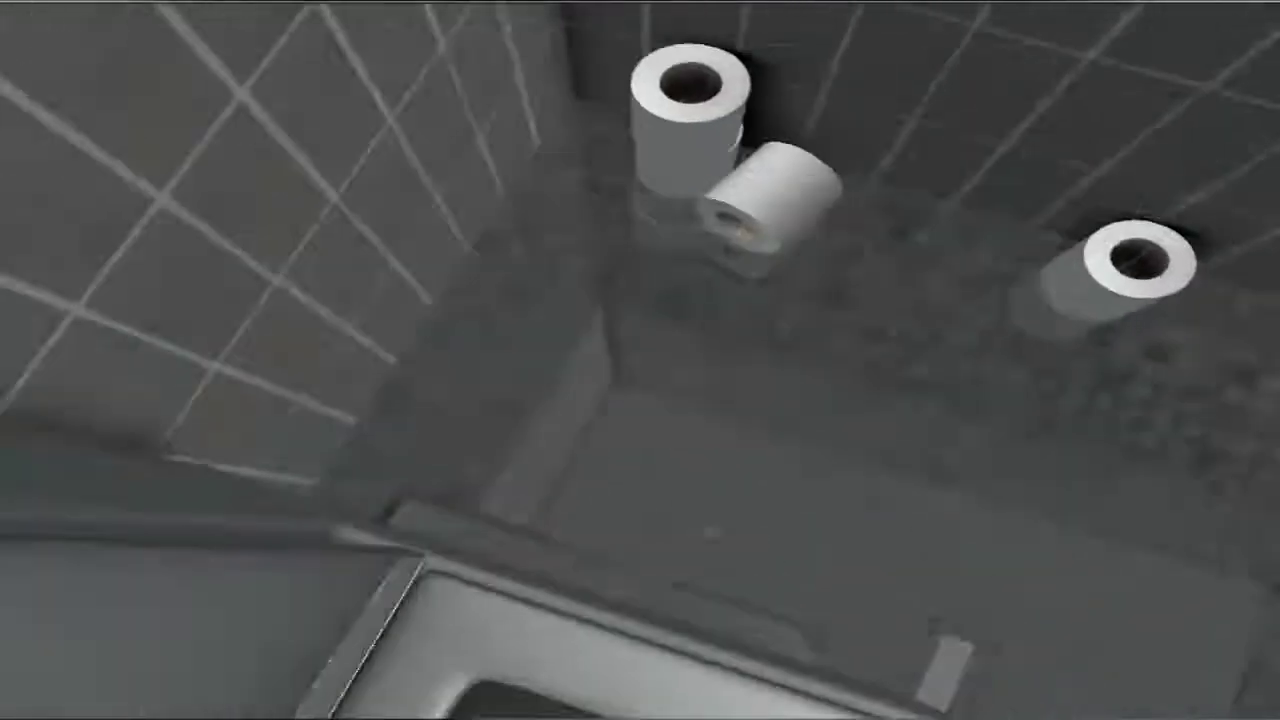